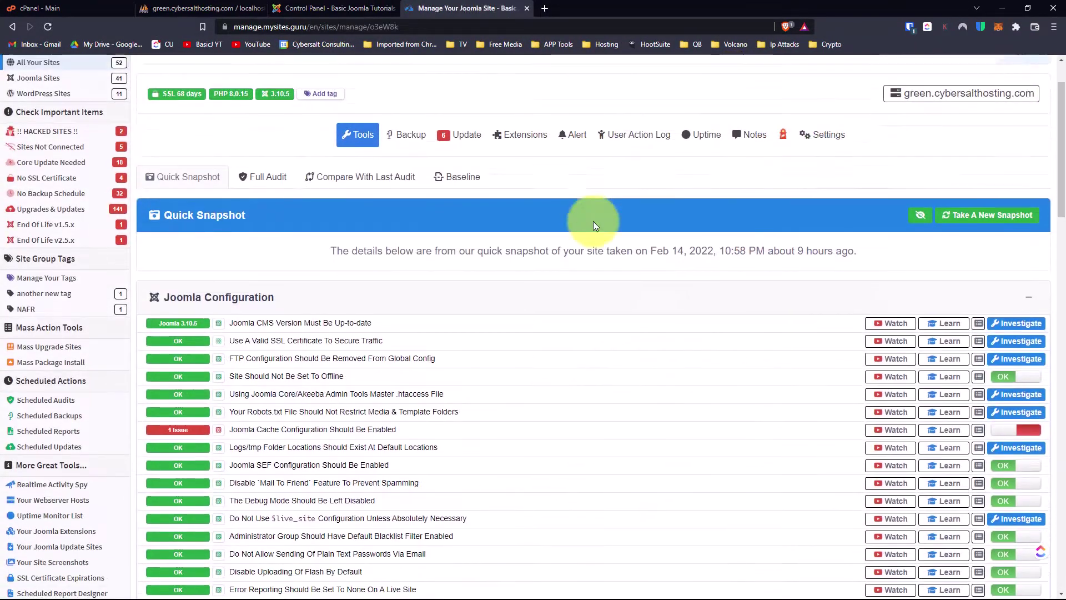
scroll(593, 224, "down", 3)
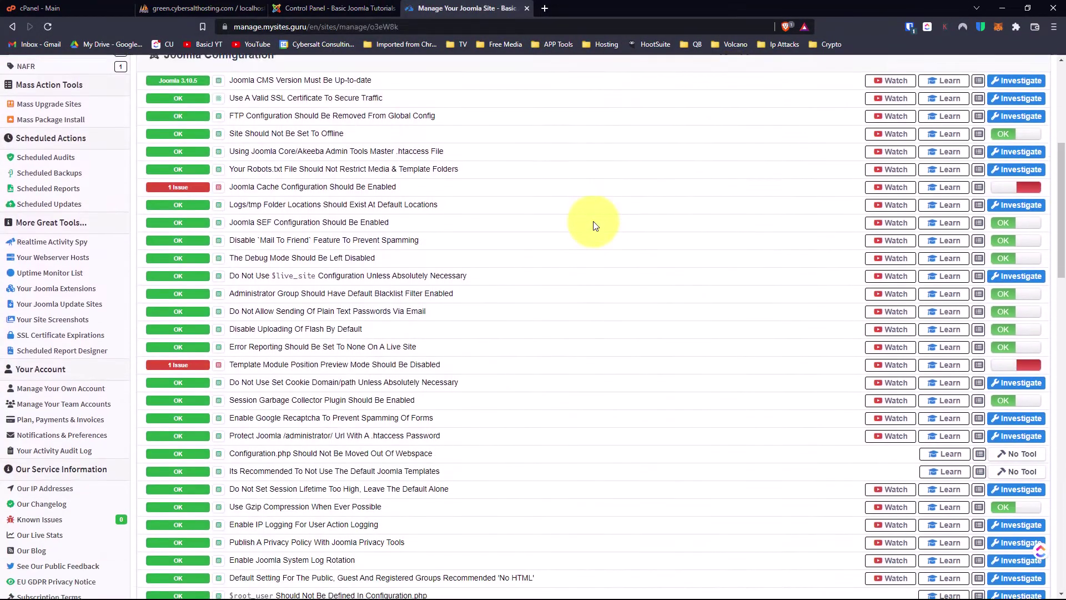
scroll(591, 226, "down", 3)
scroll(592, 227, "down", 1)
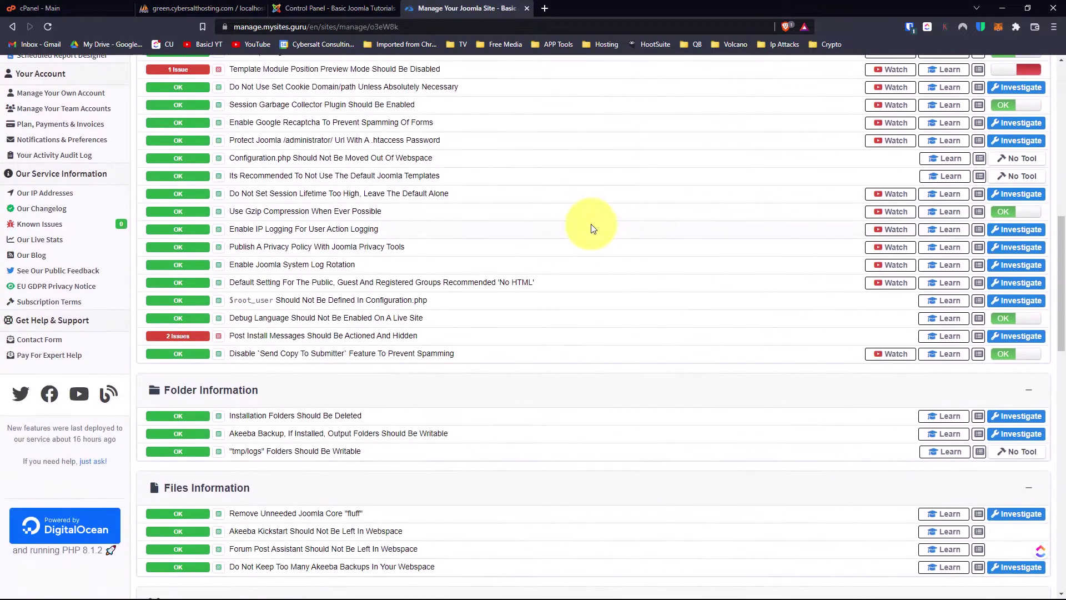
scroll(592, 227, "down", 2)
scroll(592, 228, "down", 1)
scroll(592, 230, "down", 1)
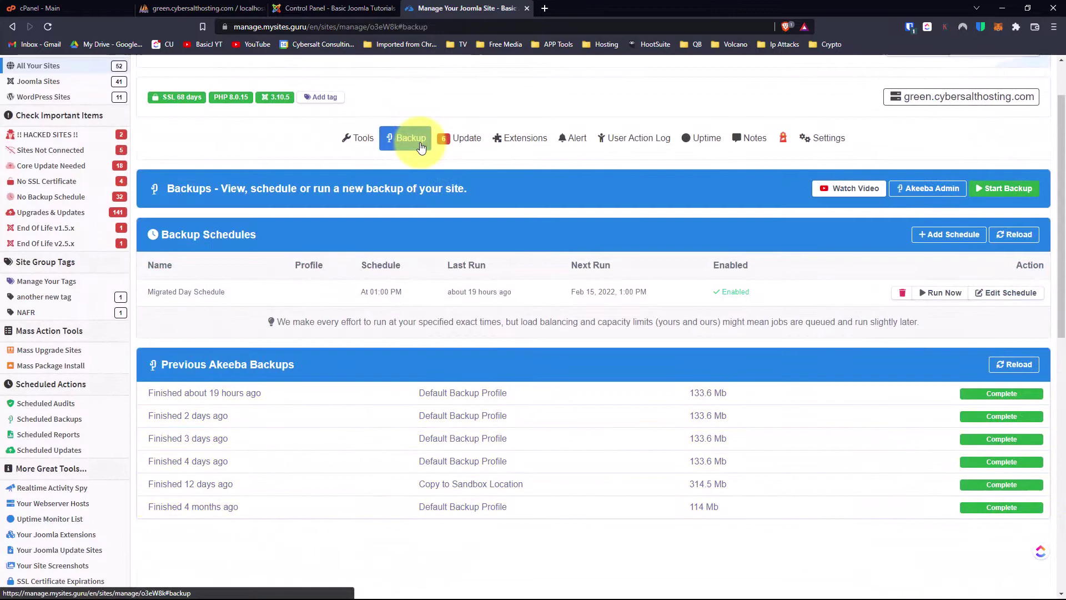
Show the managed Joomla site's pending plugin, extension and template updates in mySites.guru
left_click(460, 144)
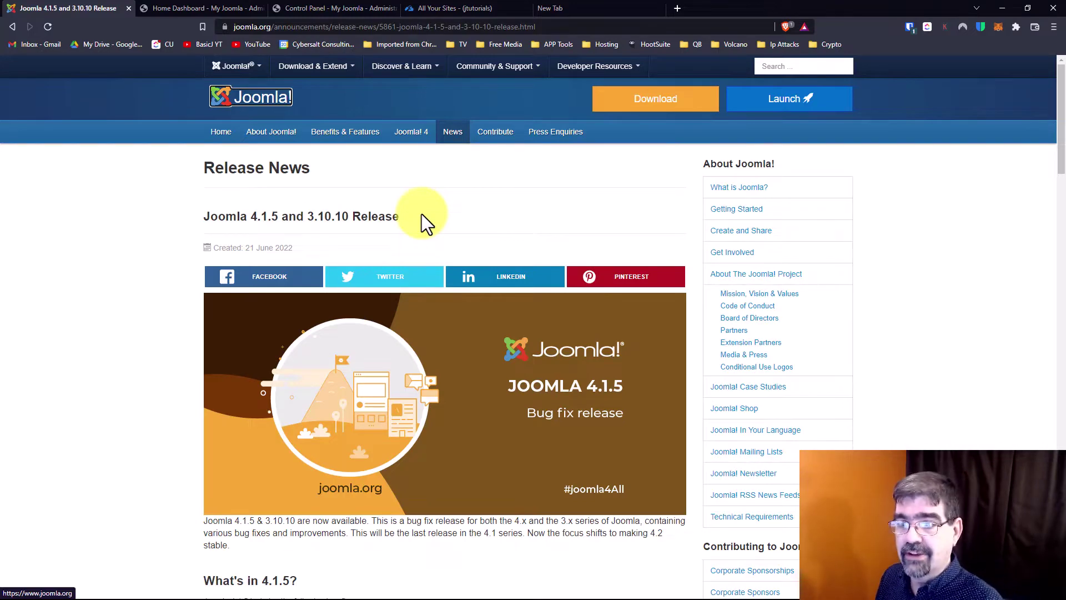
Switch from the joomla.org release news to the Joomla 4 staging site's admin dashboard
left_click(202, 11)
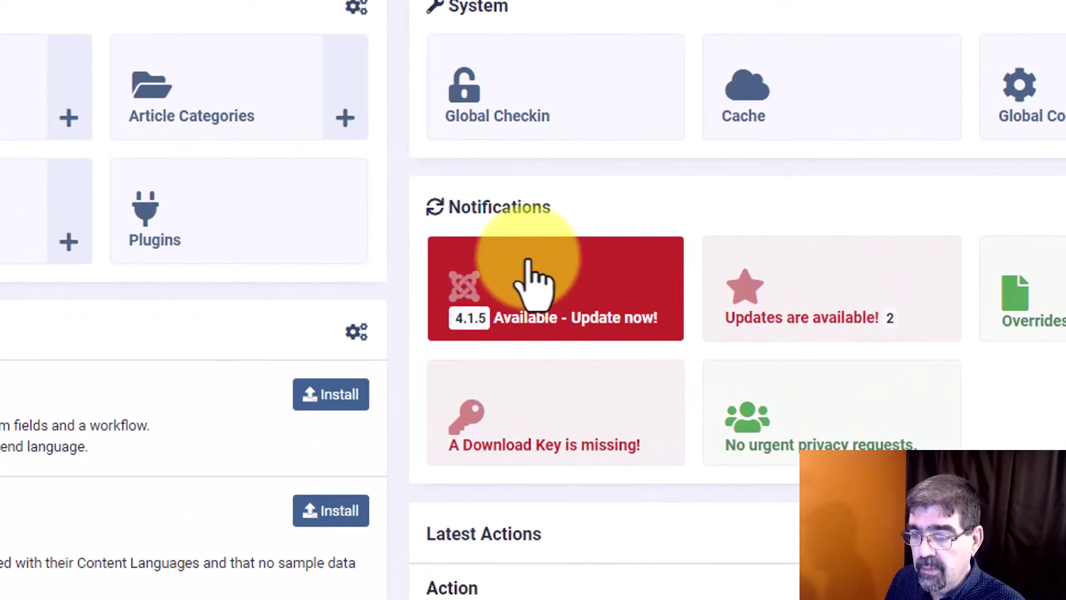
Install Joomla 4.1.5 on the staging site after confirming a backup, then view its front end
left_click(533, 281)
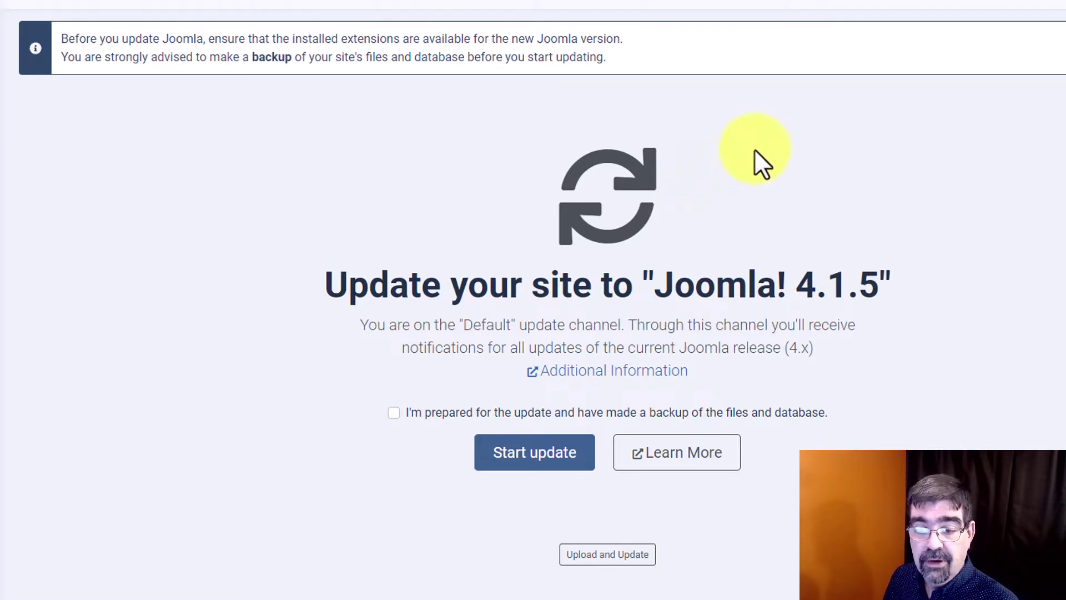
scroll(794, 130, "down", 1)
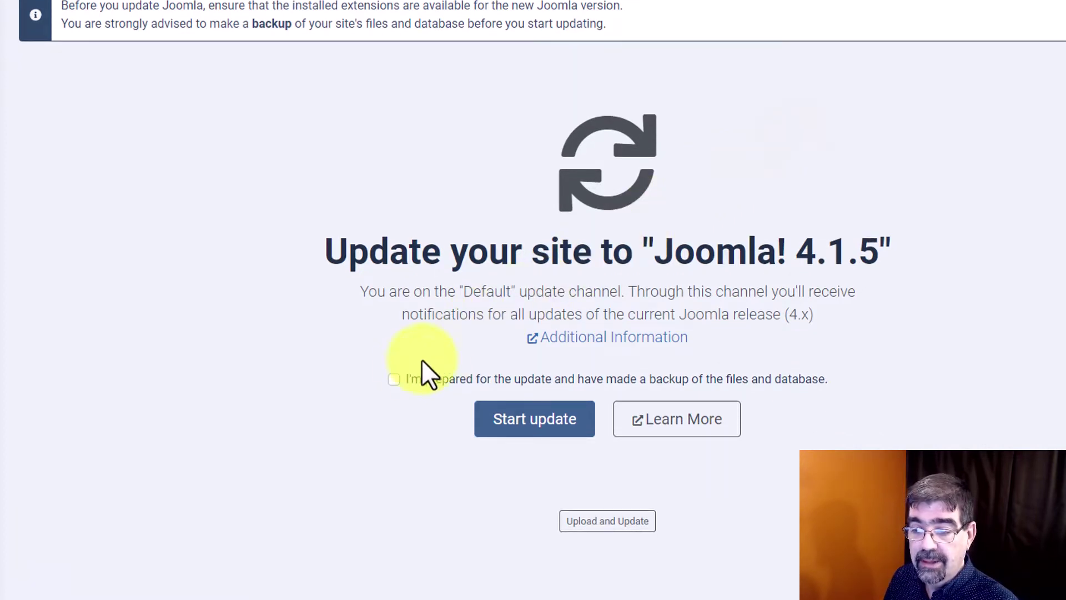
left_click(393, 379)
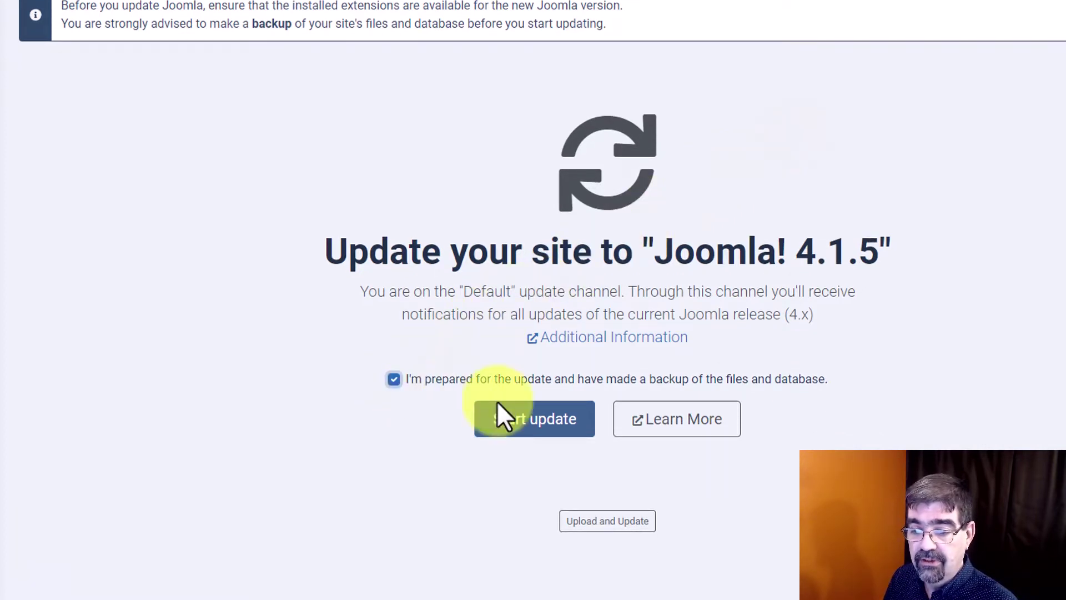
left_click(555, 432)
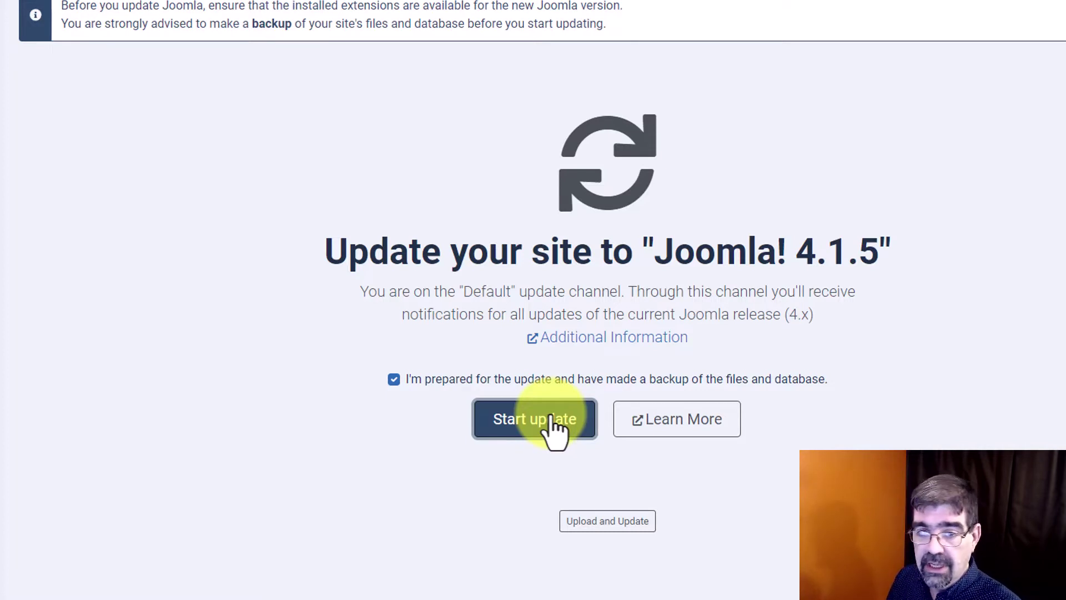
left_click(556, 426)
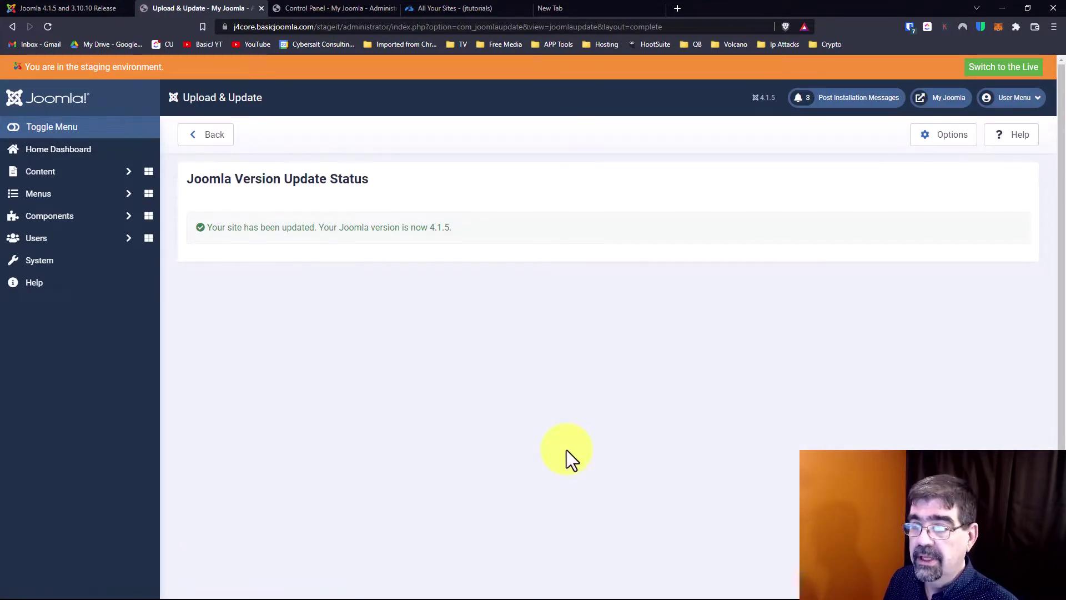
left_click(940, 98)
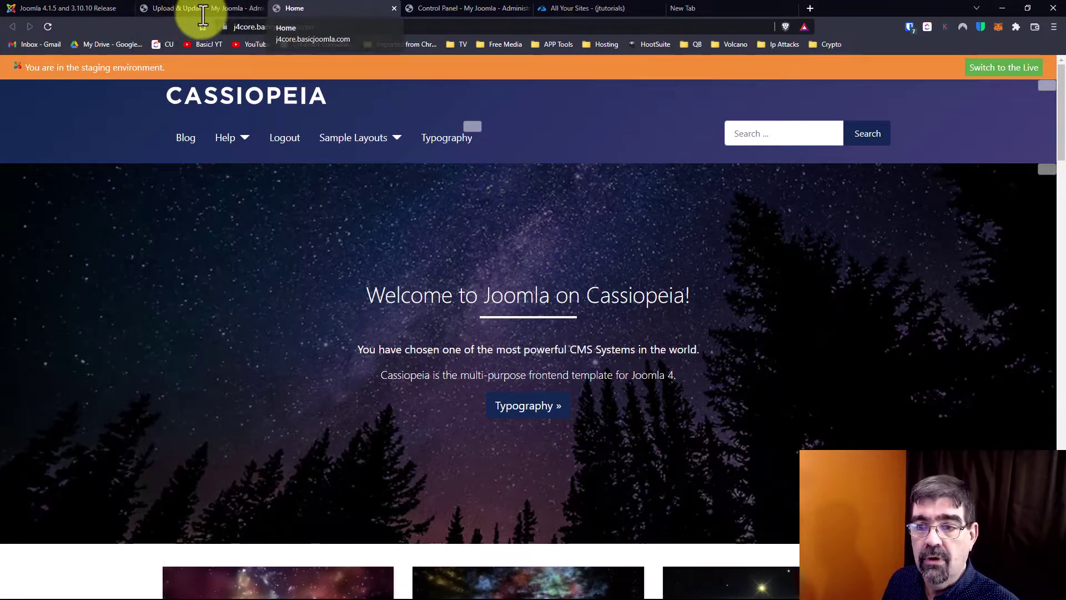
left_click(464, 11)
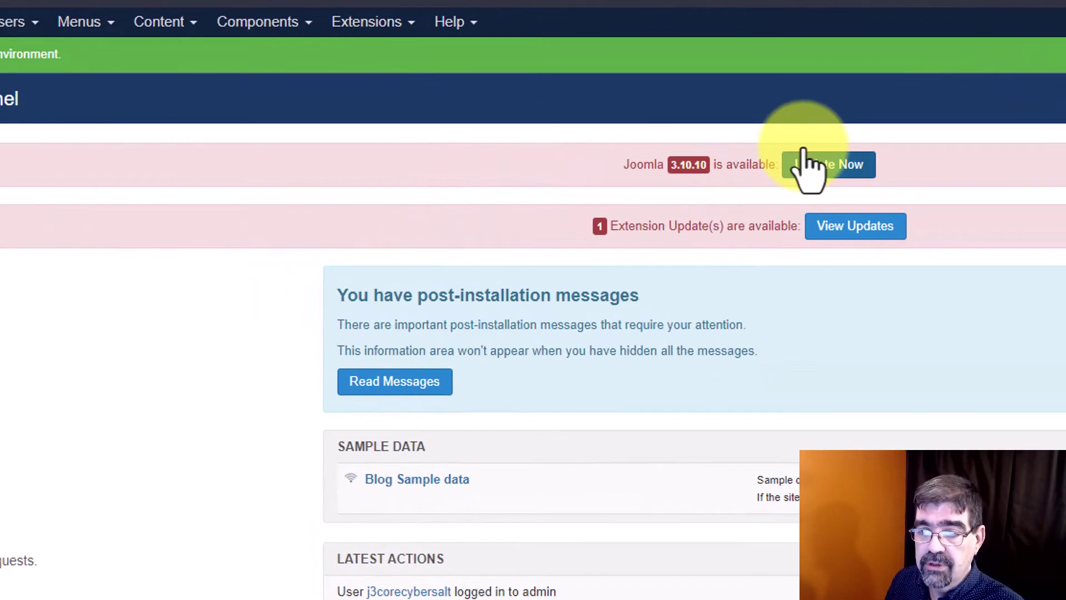
Install Joomla 3.10.10 through Joomla! Update, view the live site, then return to mySites.guru
left_click(264, 34)
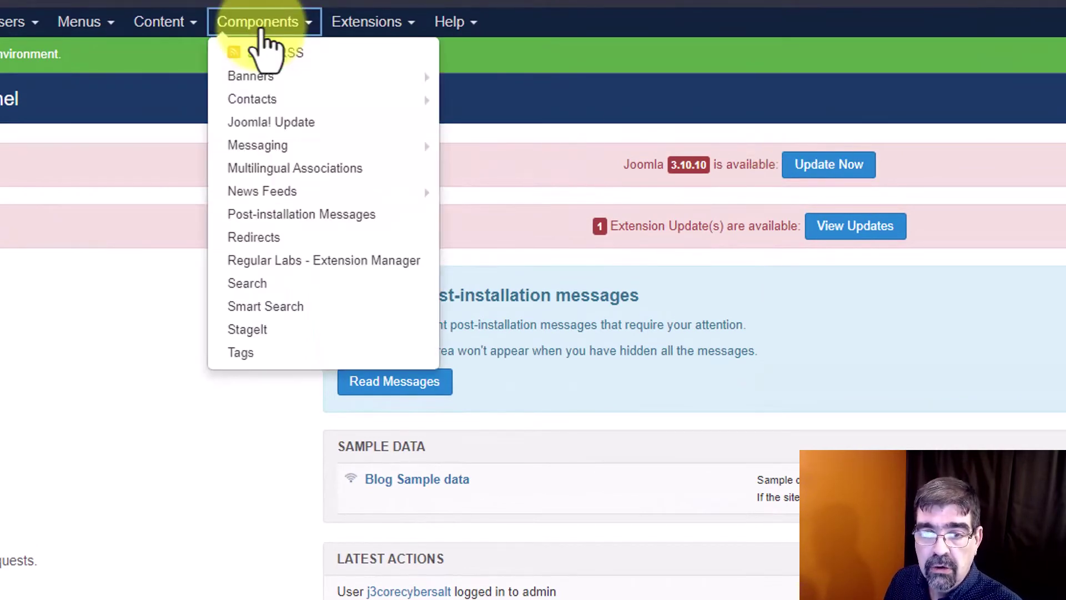
left_click(264, 28)
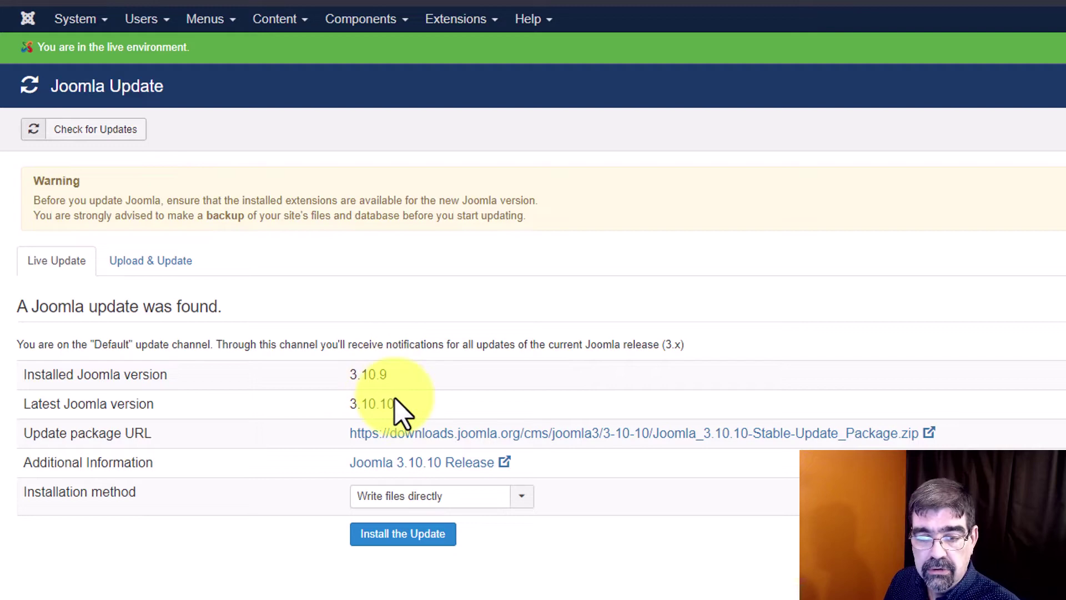
left_click(403, 536)
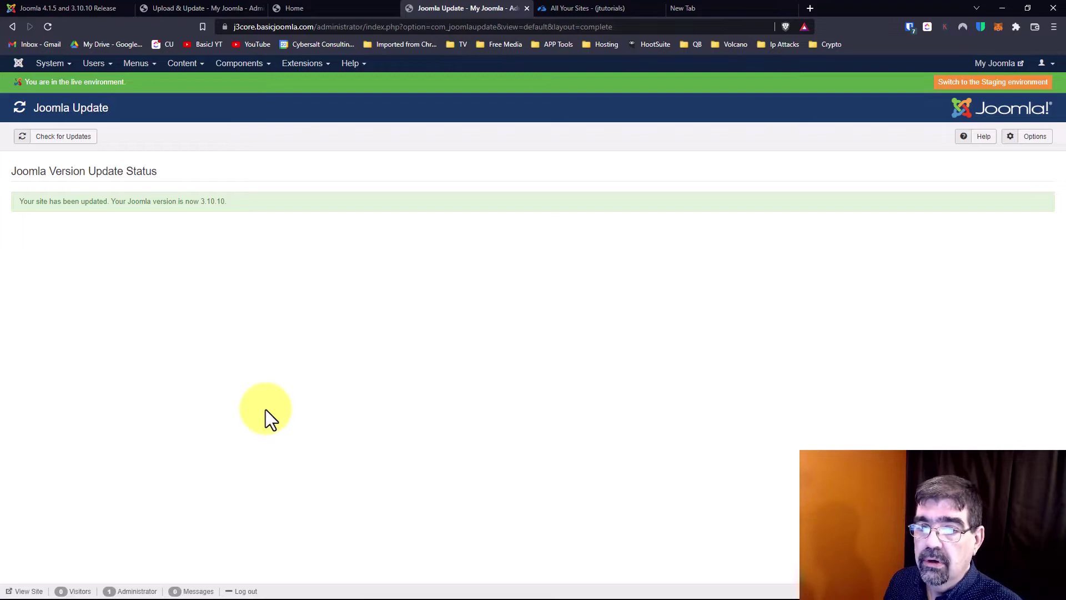
left_click(1000, 64)
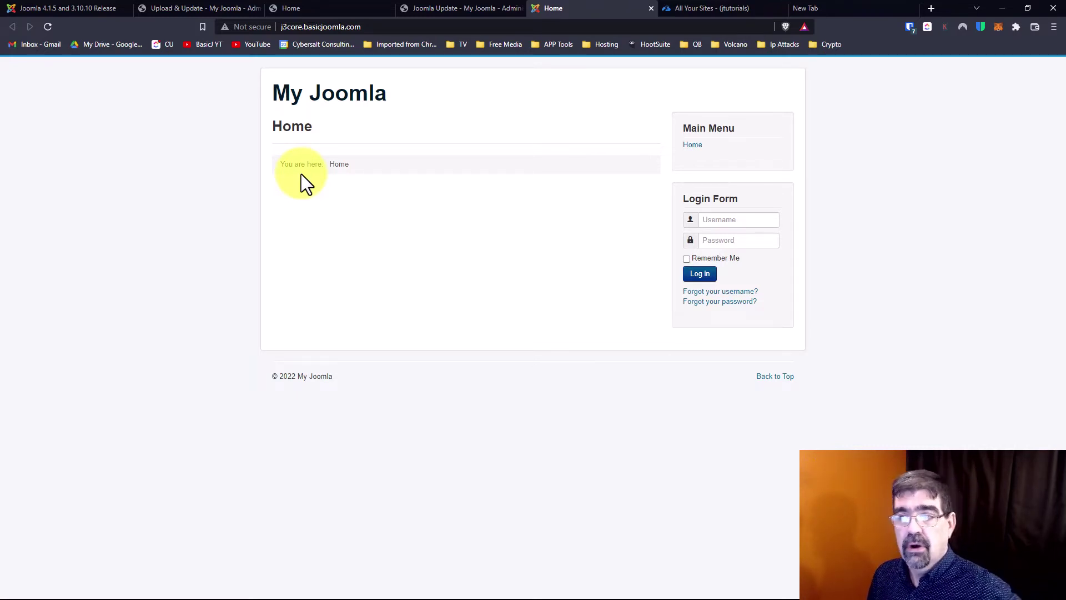
left_click(723, 9)
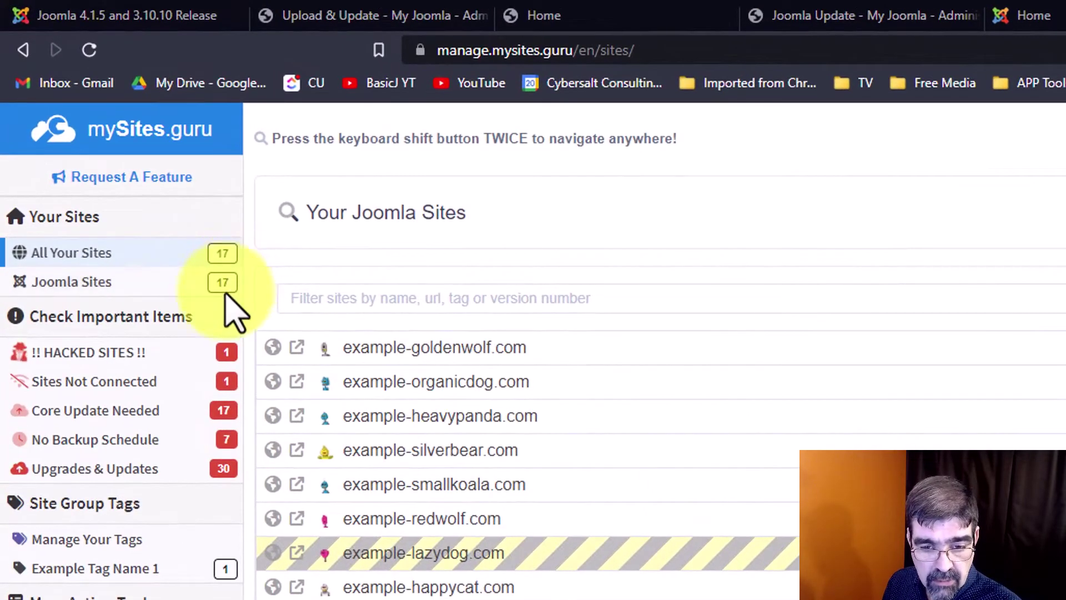
scroll(108, 500, "down", 2)
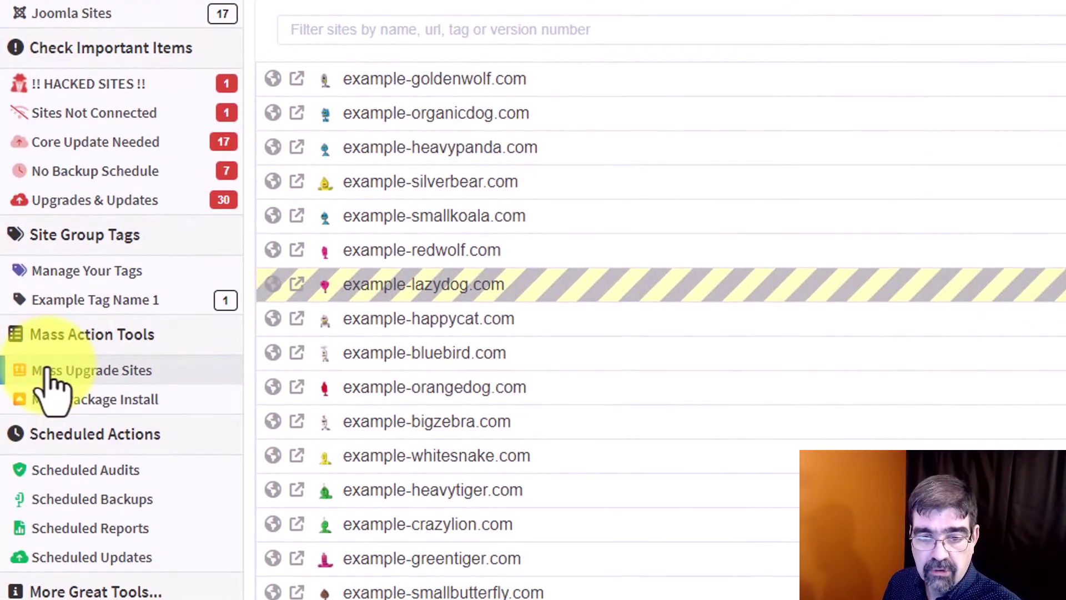
In Mass Upgrade Sites, collect upgrade paths, select all sites and start their upgrades
left_click(51, 373)
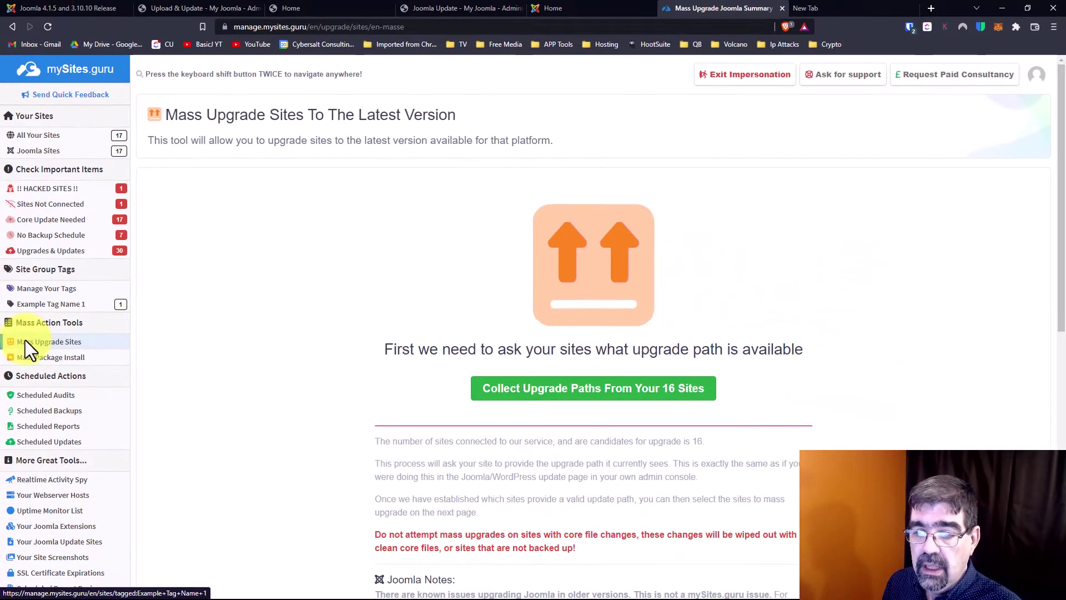
left_click(572, 392)
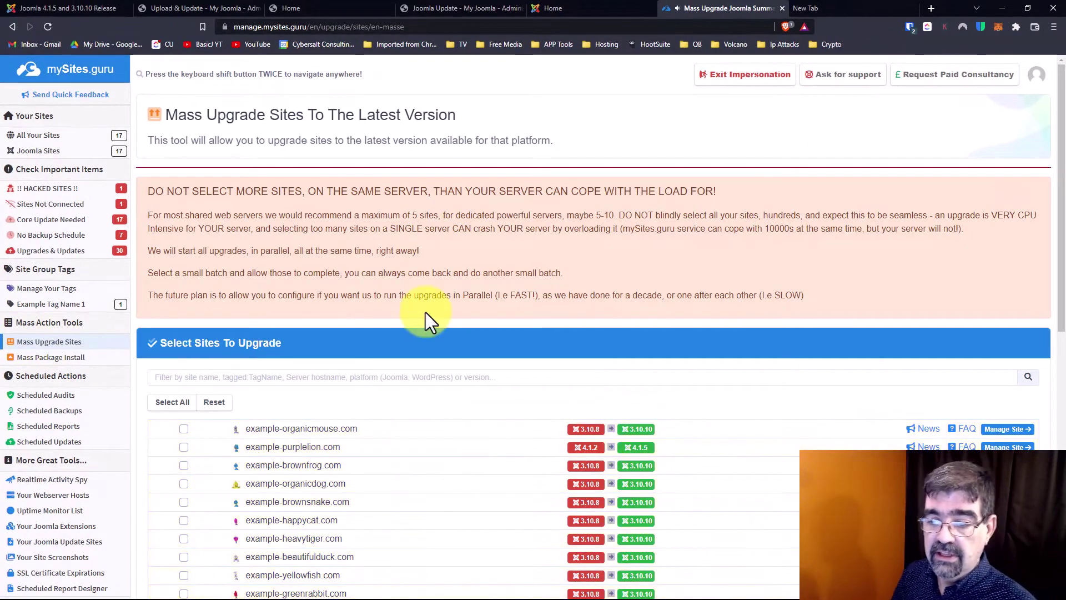
scroll(426, 313, "down", 2)
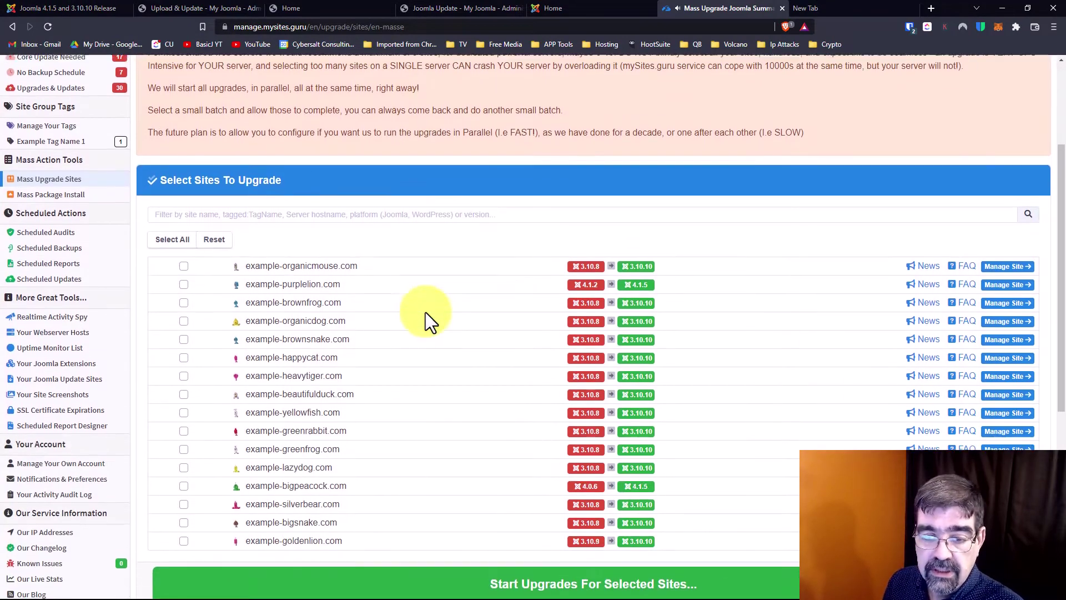
left_click(172, 235)
scroll(286, 203, "up", 2)
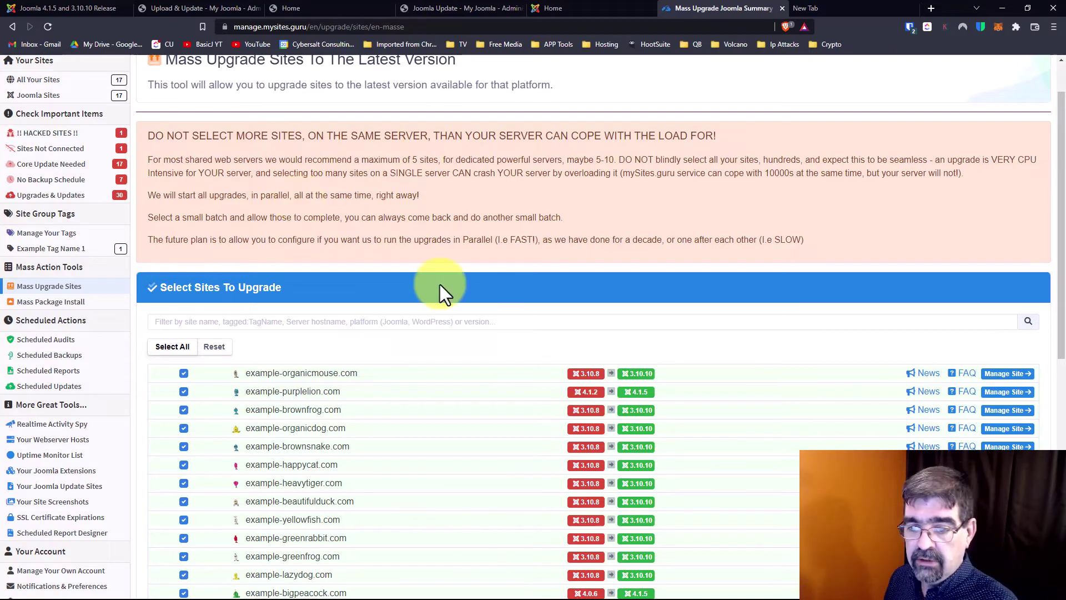
scroll(439, 283, "down", 2)
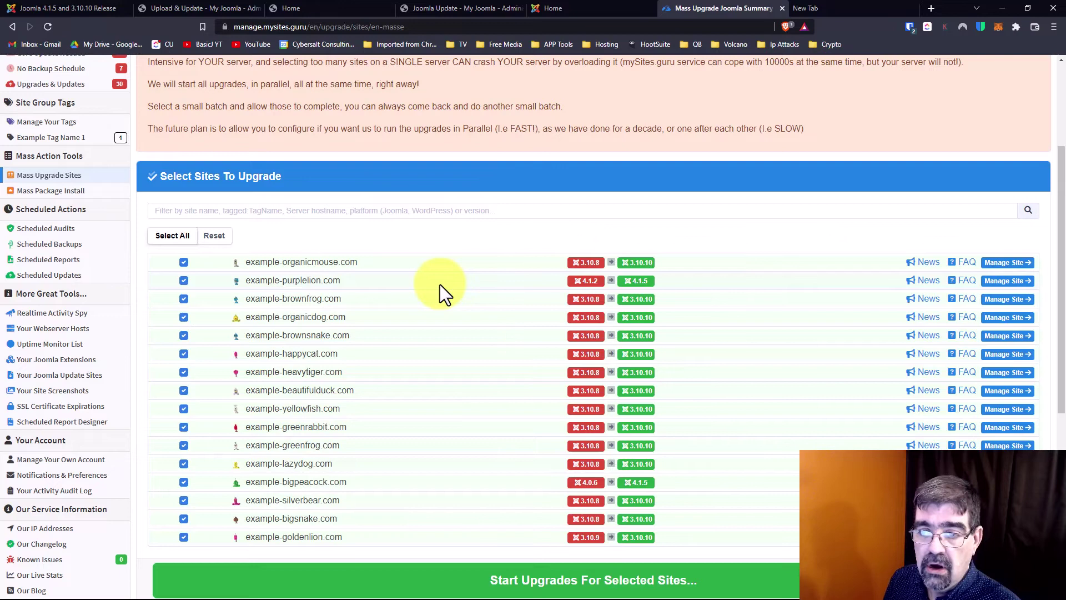
scroll(450, 302, "down", 3)
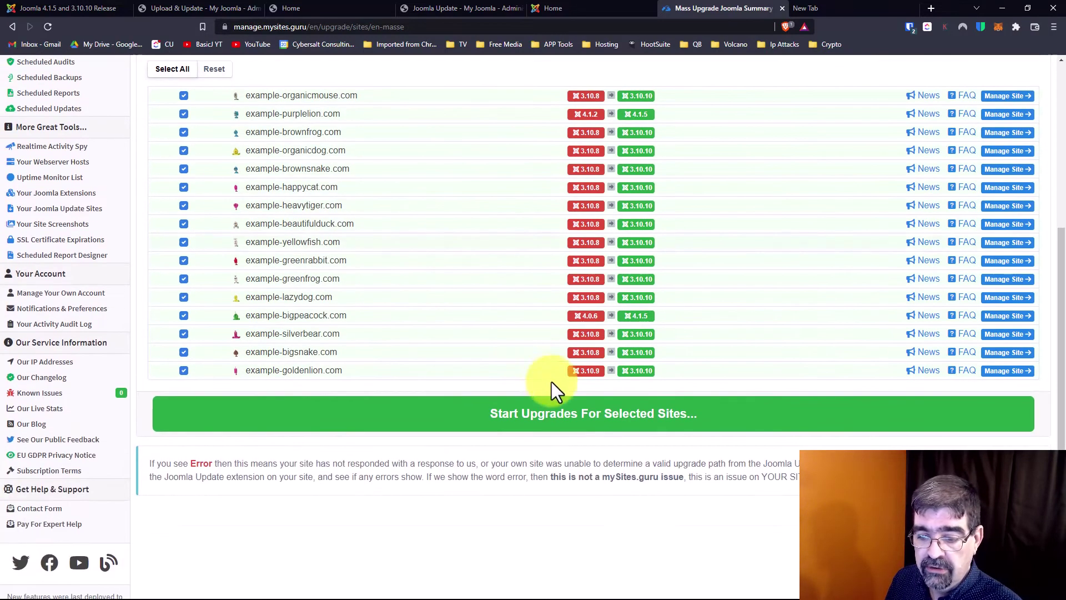
left_click(578, 417)
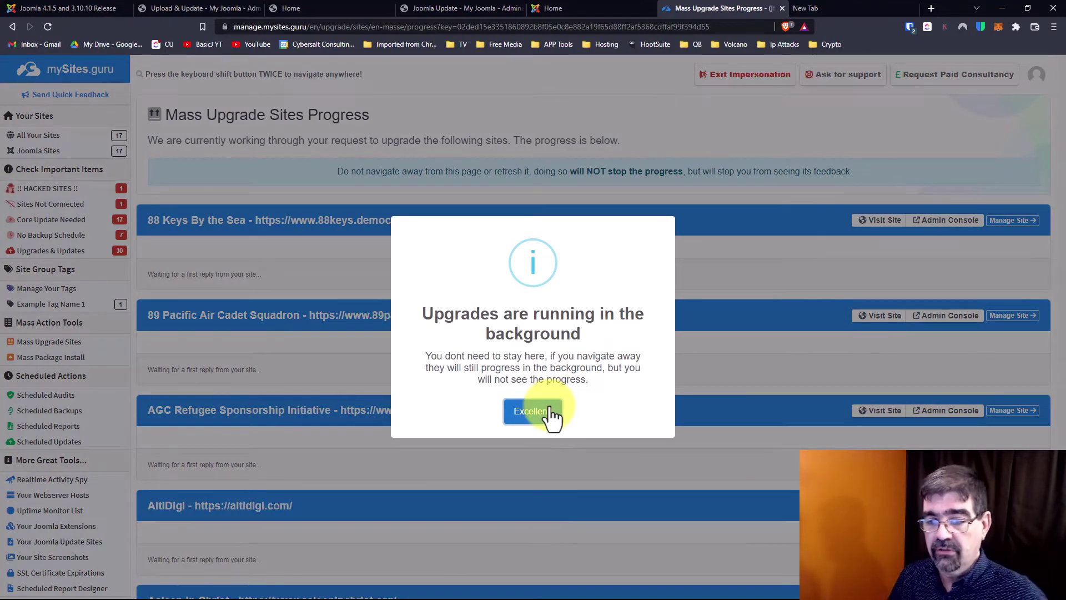
Dismiss the 'Upgrades are running in the background' notice with Excellent
left_click(550, 409)
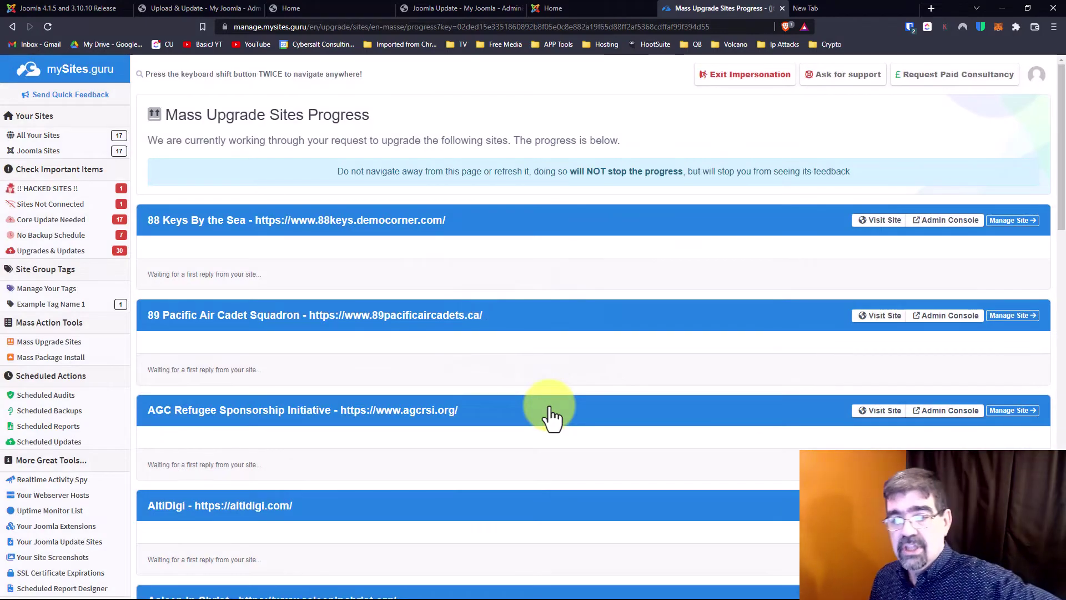